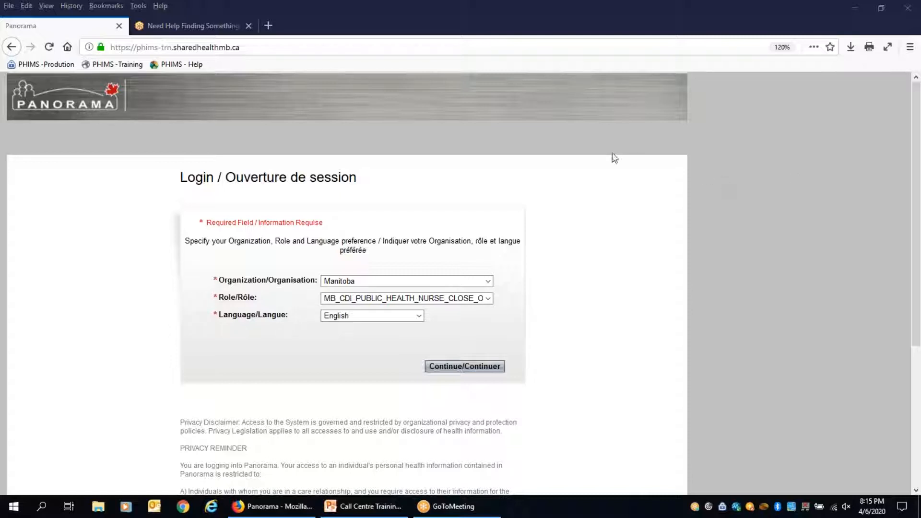
# Log in with the Manitoba organization in English and open Search Investigations - Basic.
pyautogui.click(454, 370)
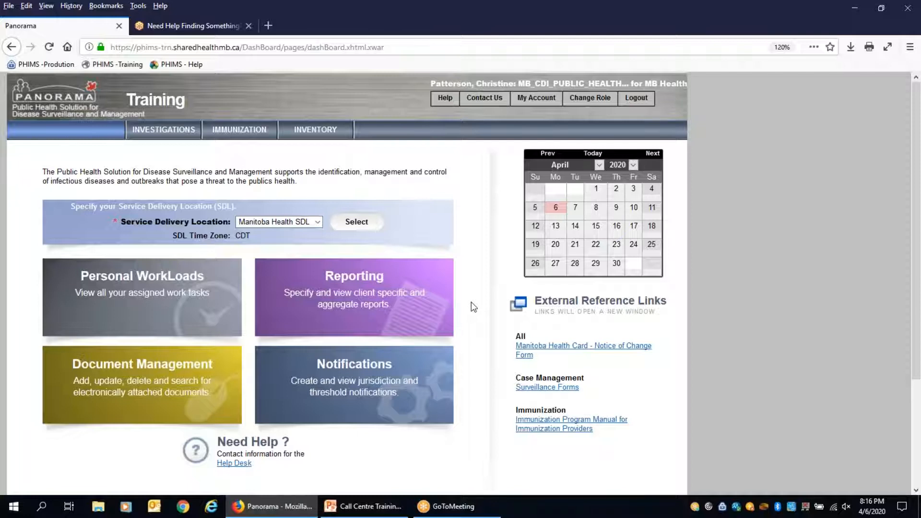
pyautogui.click(160, 135)
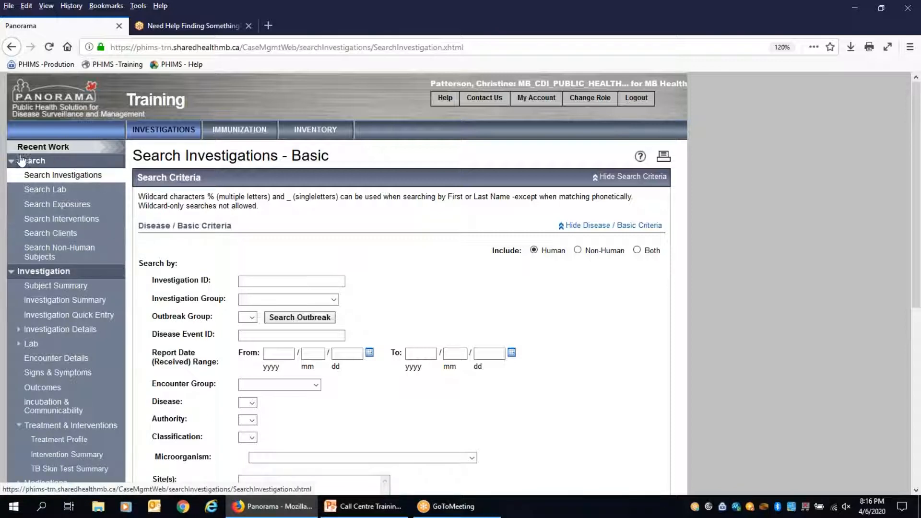
# Search clients by the client's number with Client Number Type set to Client ID.
pyautogui.click(60, 236)
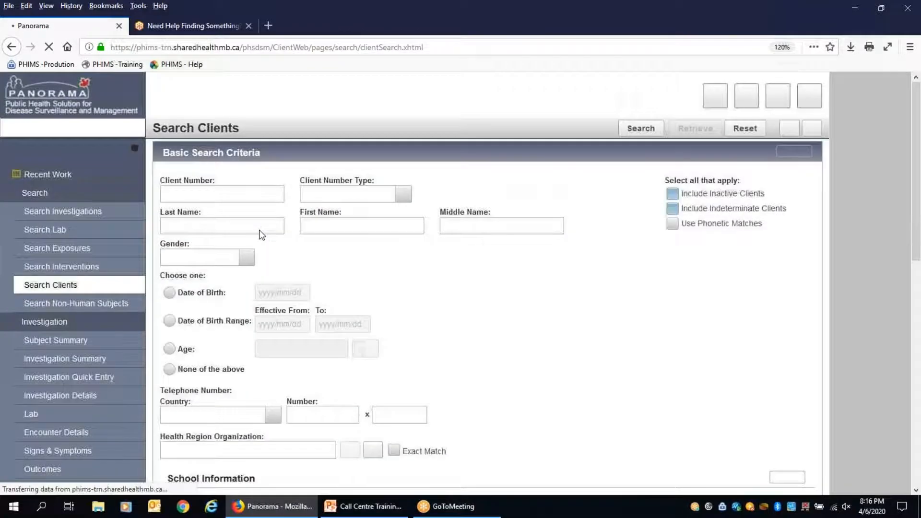
pyautogui.click(213, 193)
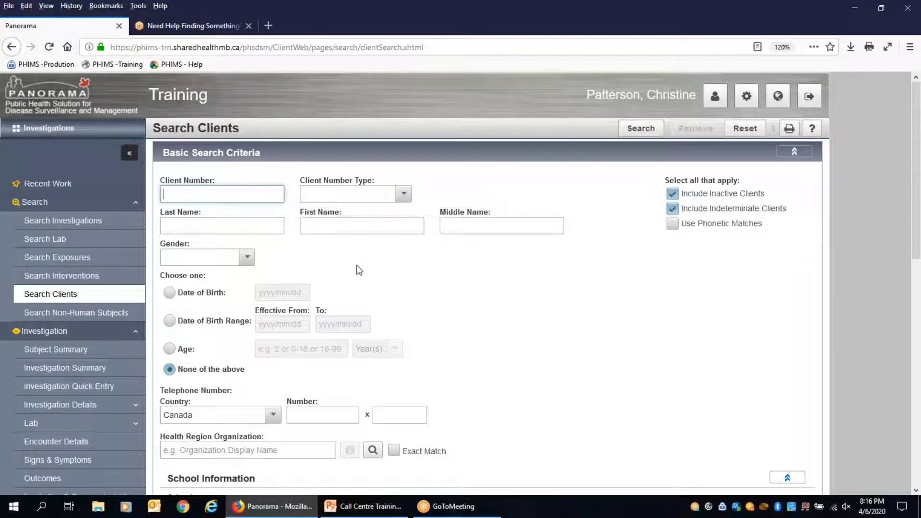
pyautogui.click(403, 197)
pyautogui.click(335, 255)
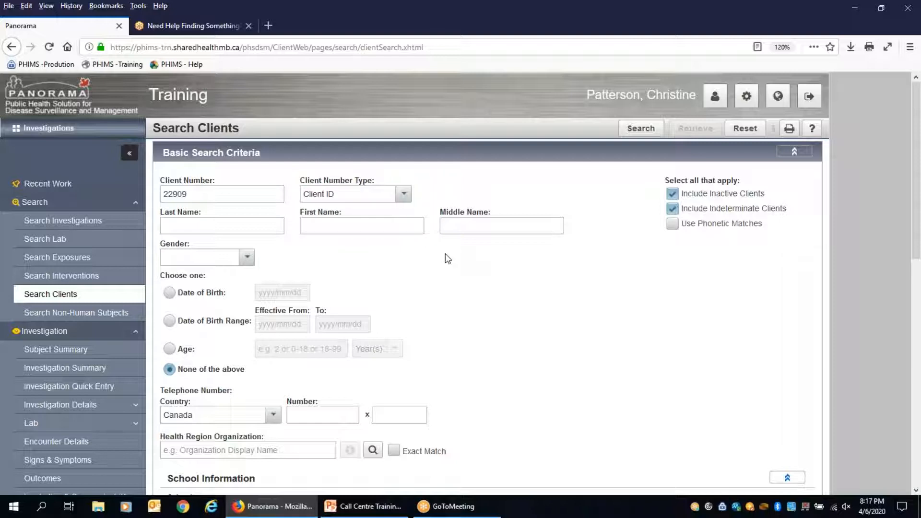
pyautogui.click(641, 129)
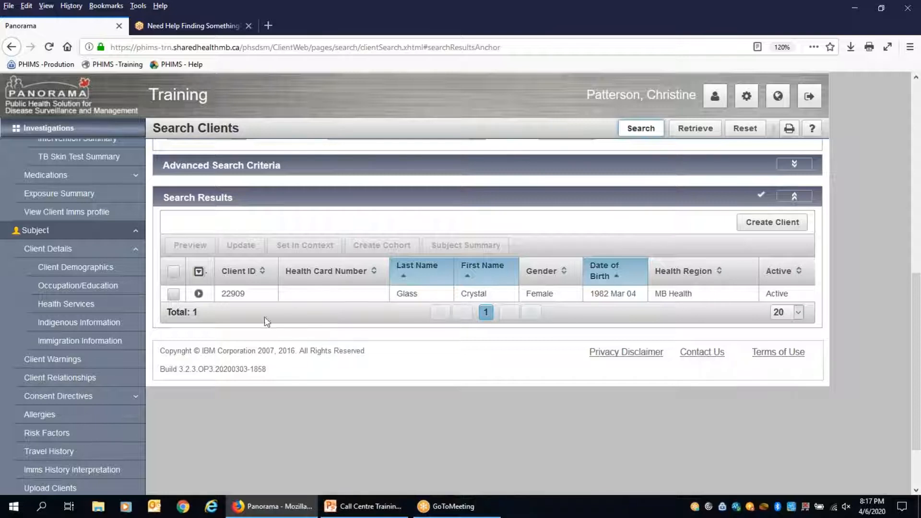
# Select the matching client and open their Subject Summary showing the open COVID-19 investigation.
pyautogui.click(173, 294)
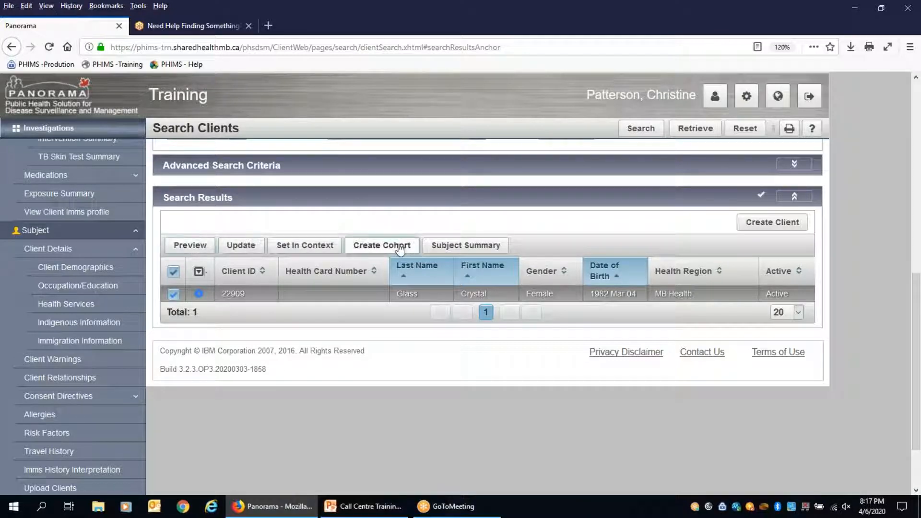
pyautogui.click(464, 249)
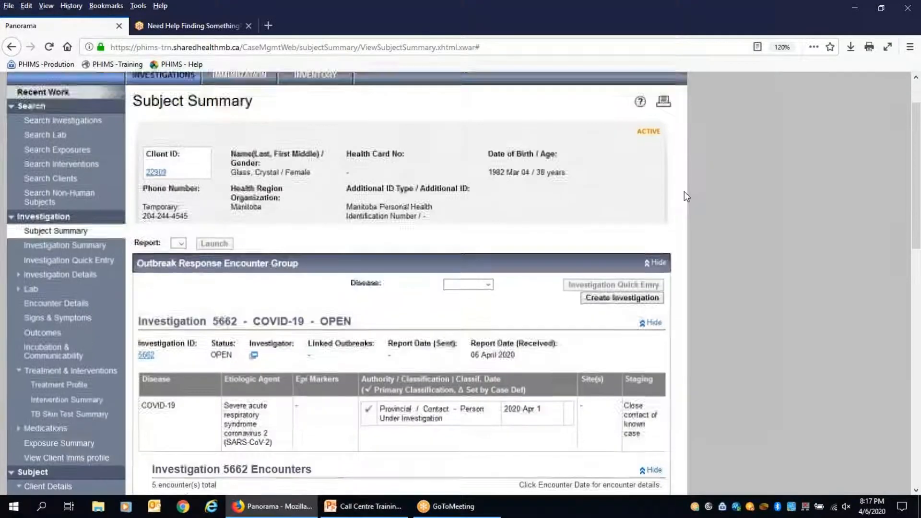
pyautogui.scroll(-5, 684, 192)
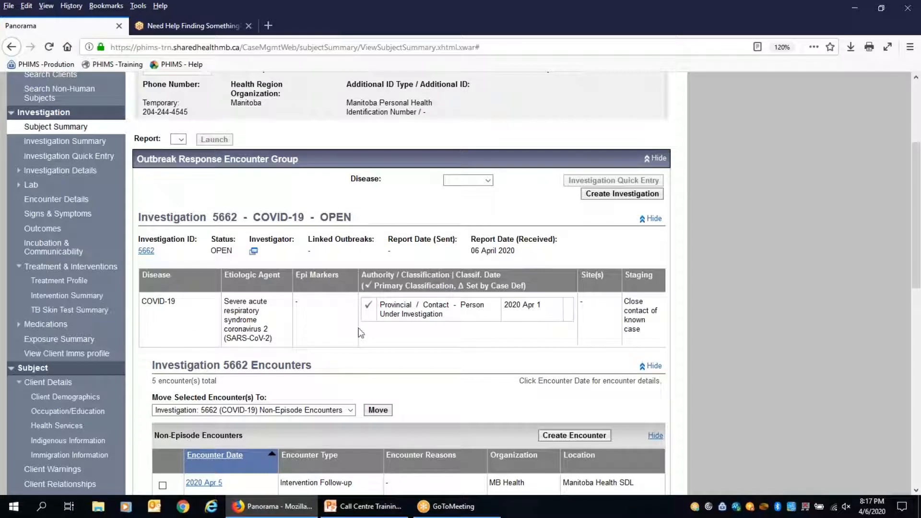
pyautogui.moveTo(322, 218); pyautogui.dragTo(385, 221)
pyautogui.click(385, 221)
pyautogui.scroll(-5, 685, 228)
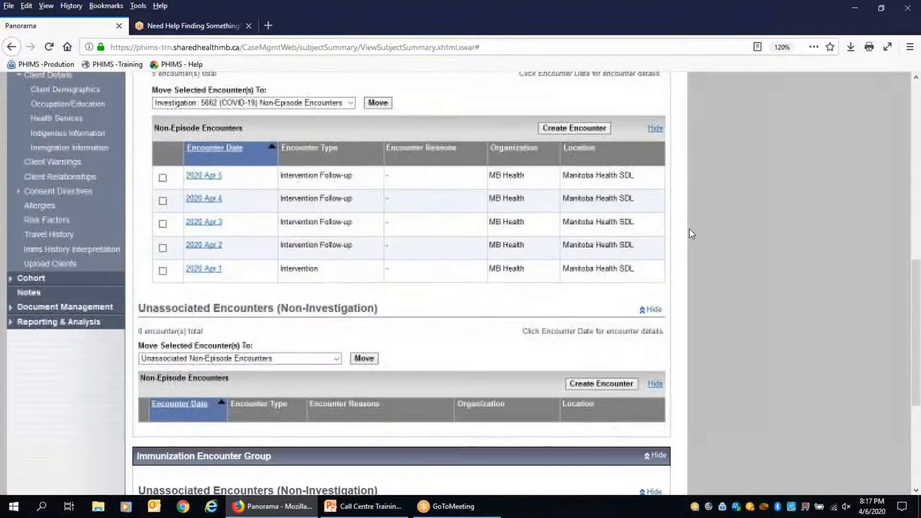
pyautogui.scroll(-4, 690, 229)
pyautogui.scroll(6, 690, 229)
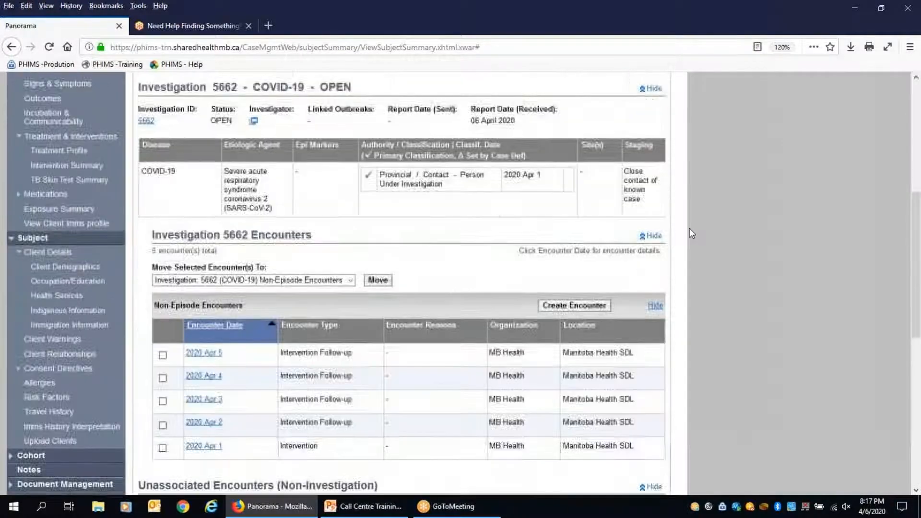
pyautogui.scroll(6, 689, 229)
pyautogui.scroll(-2, 684, 229)
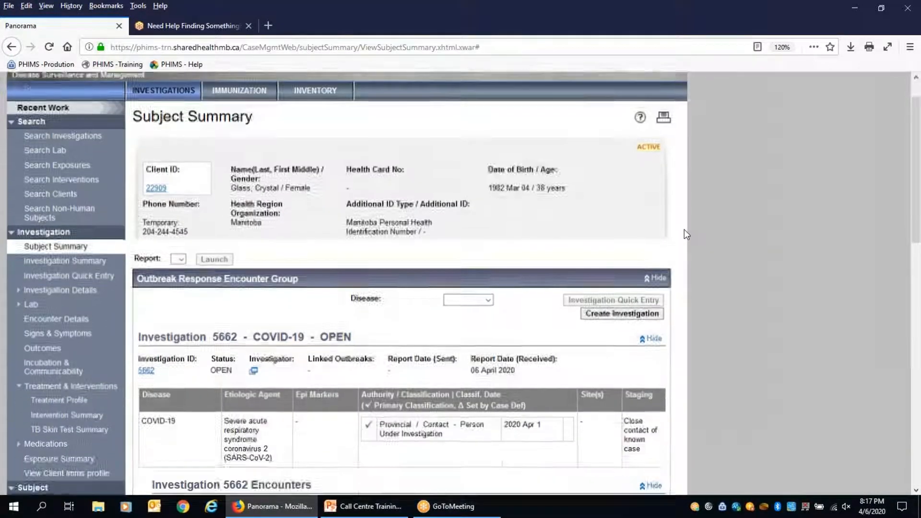
pyautogui.scroll(-2, 684, 229)
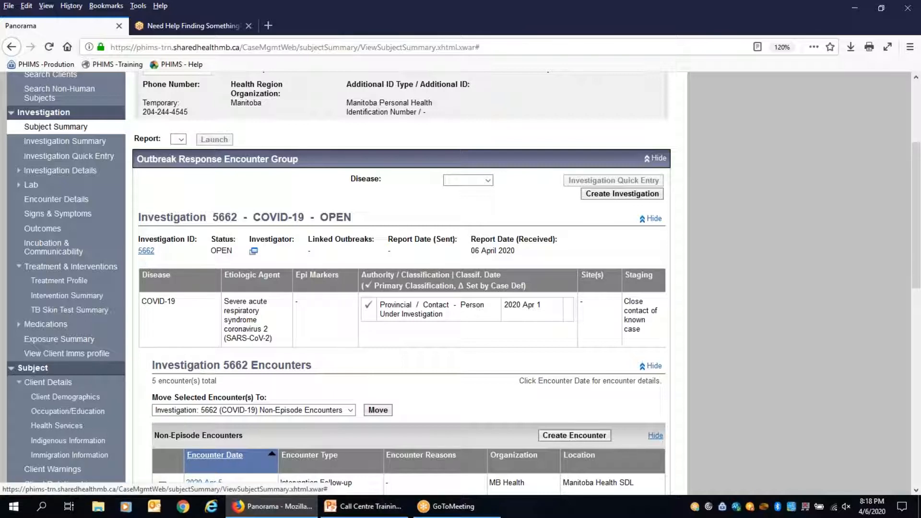
pyautogui.click(145, 251)
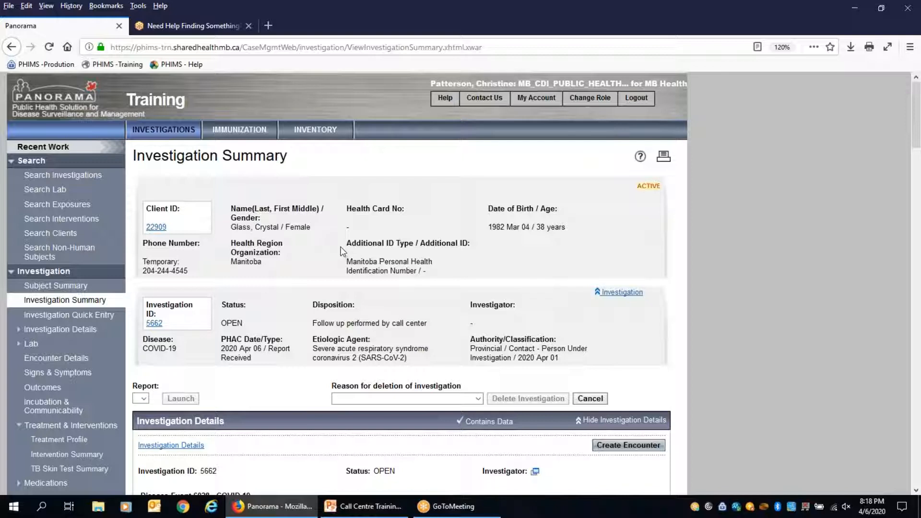
pyautogui.scroll(-3, 341, 250)
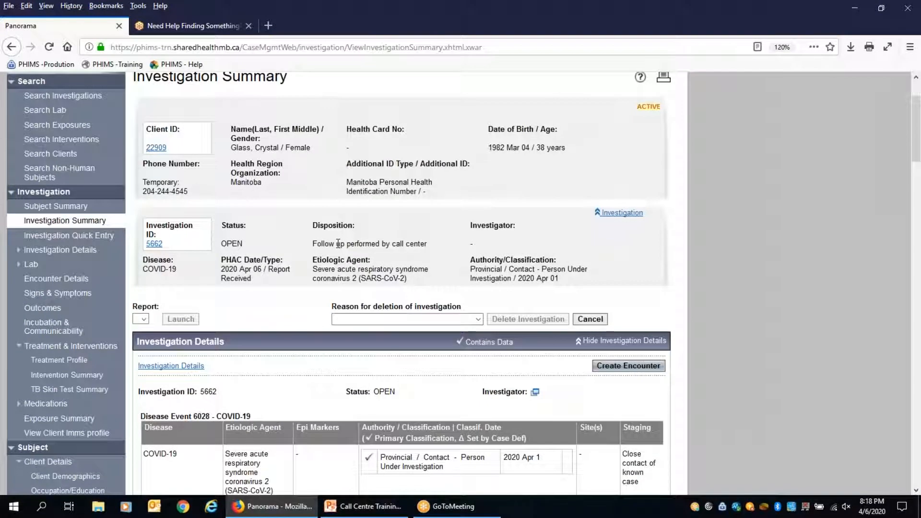
pyautogui.click(75, 192)
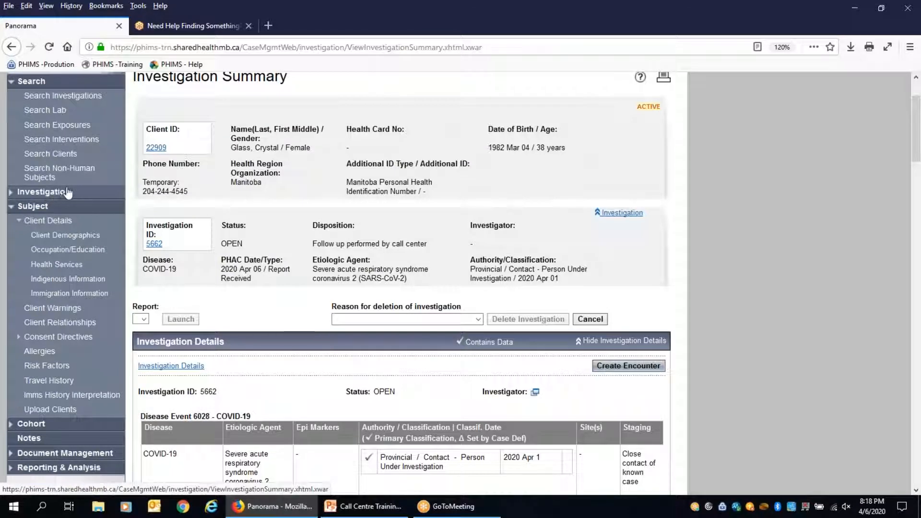
pyautogui.click(54, 195)
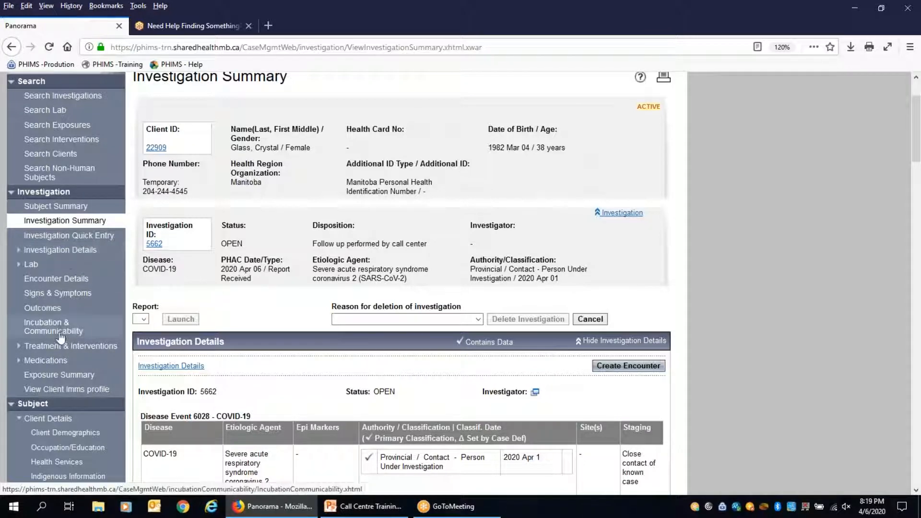
pyautogui.click(86, 347)
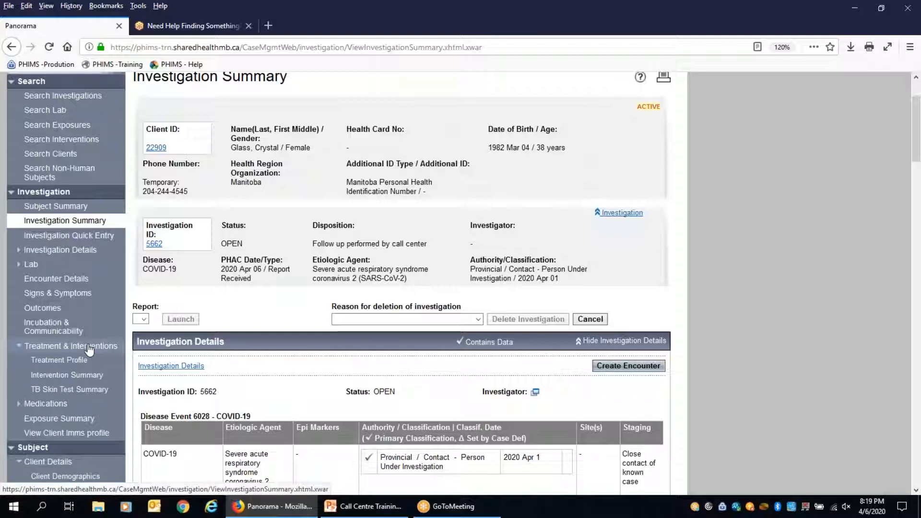
# On the Intervention Summary, select the in-progress Home isolation intervention (2020 Apr 1–15).
pyautogui.click(71, 376)
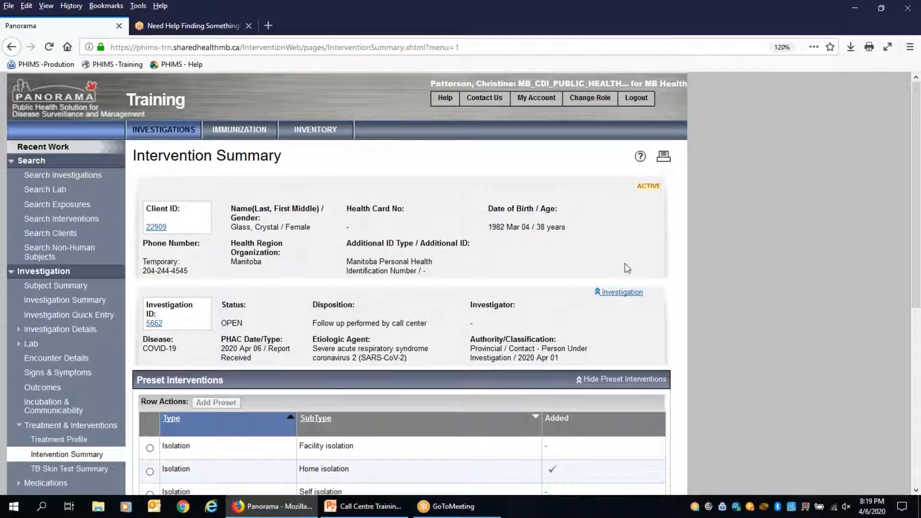
pyautogui.scroll(-5, 679, 234)
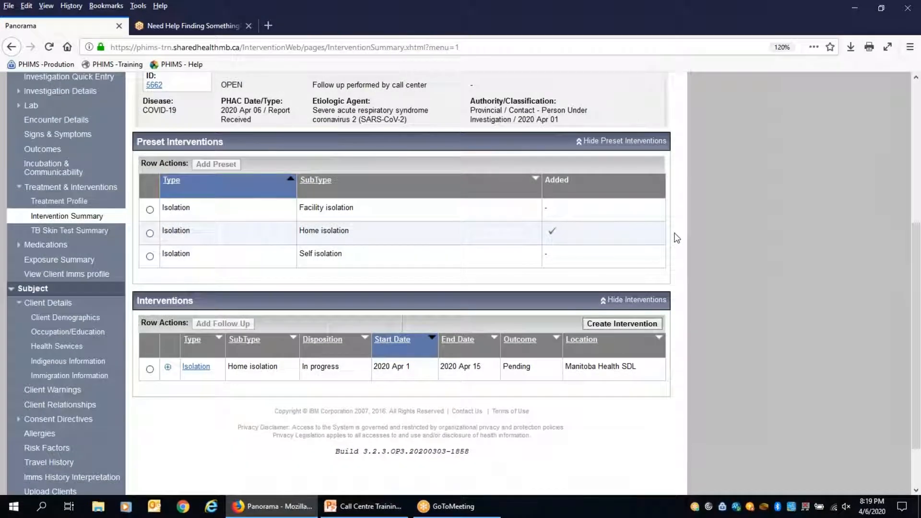
pyautogui.scroll(-1, 689, 297)
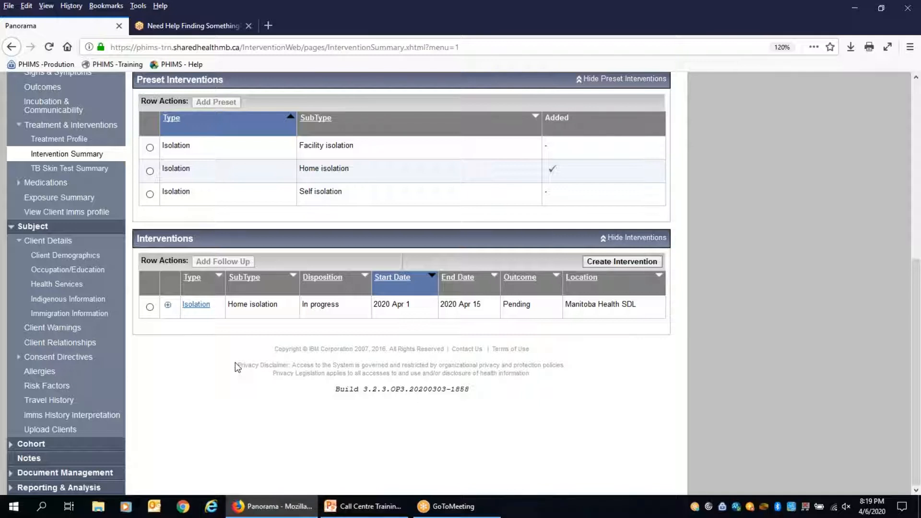
pyautogui.click(150, 307)
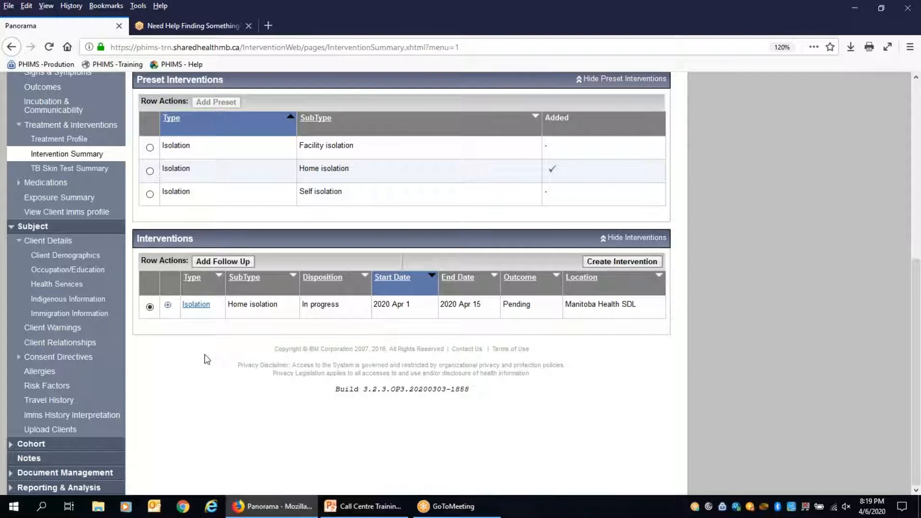
pyautogui.click(224, 263)
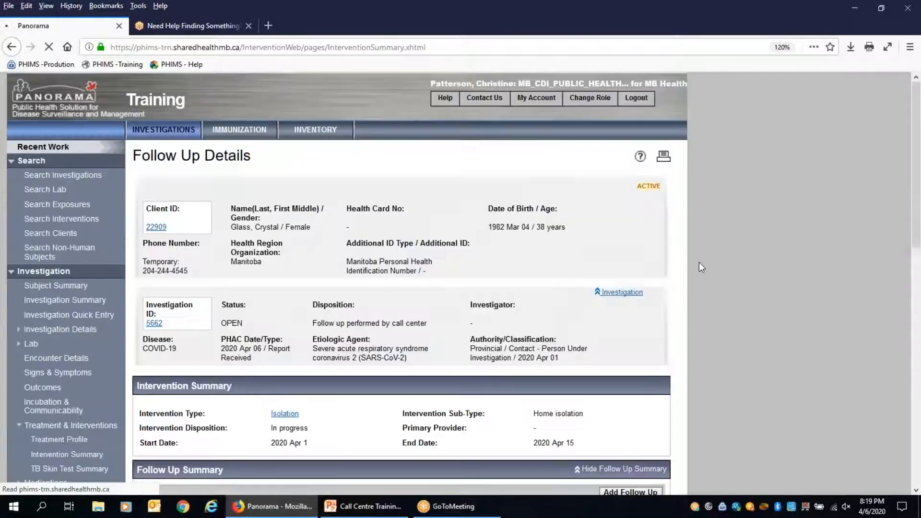
pyautogui.scroll(-3, 687, 256)
pyautogui.scroll(3, 688, 256)
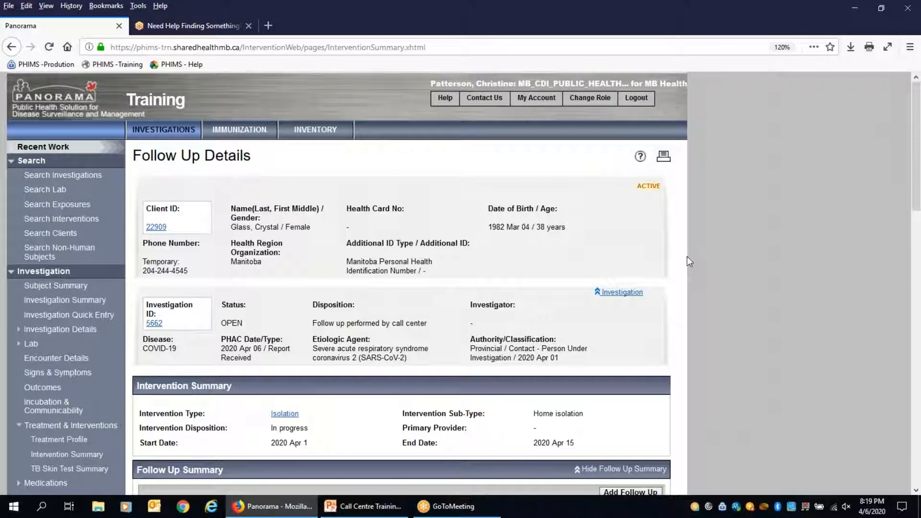
pyautogui.scroll(-5, 682, 254)
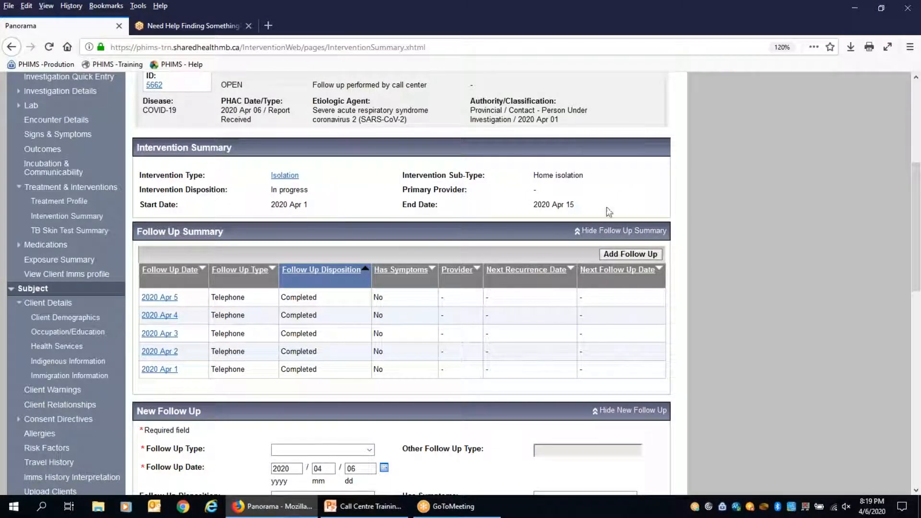
pyautogui.scroll(-3, 770, 217)
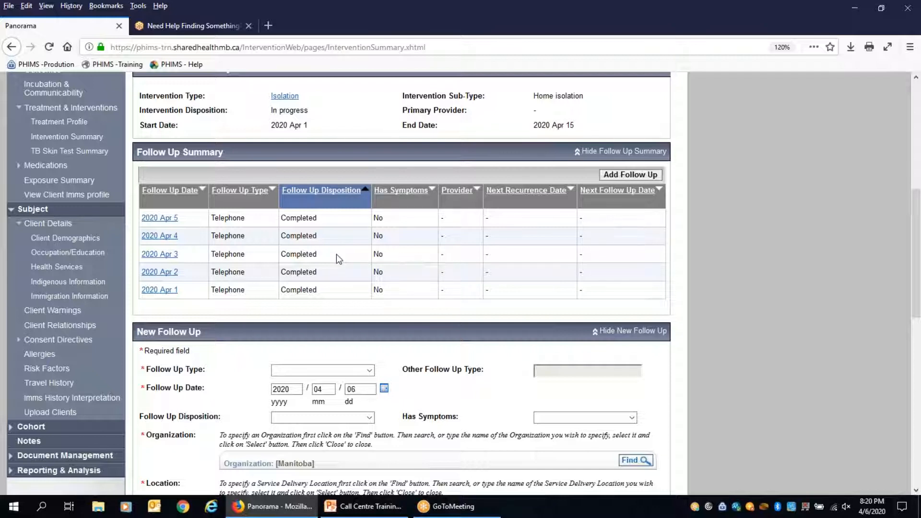
# Sort the Follow Up Summary by Follow Up Date ascending and scroll to the New Follow Up form.
pyautogui.click(177, 202)
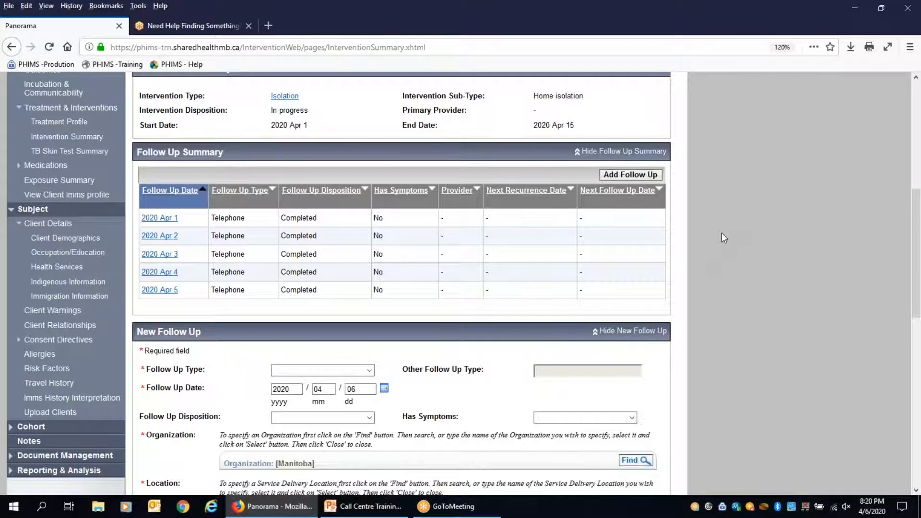
pyautogui.scroll(-4, 722, 233)
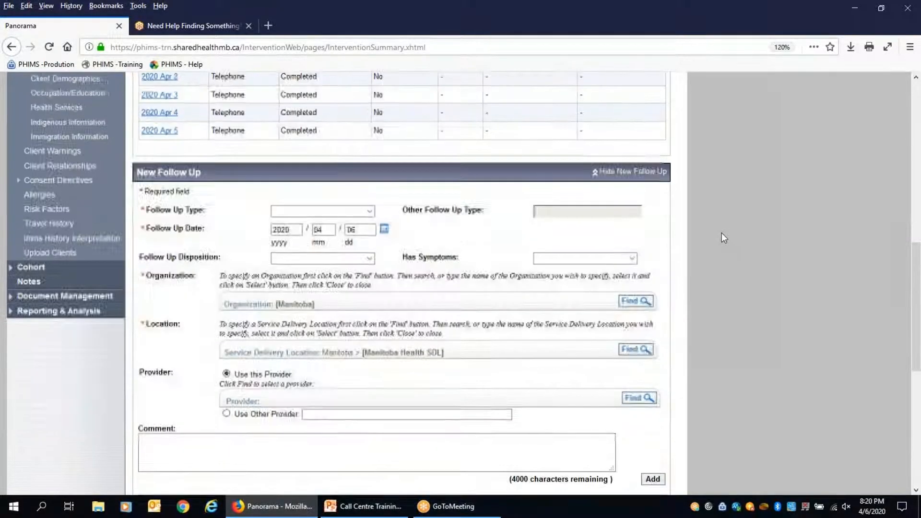
pyautogui.scroll(-2, 722, 233)
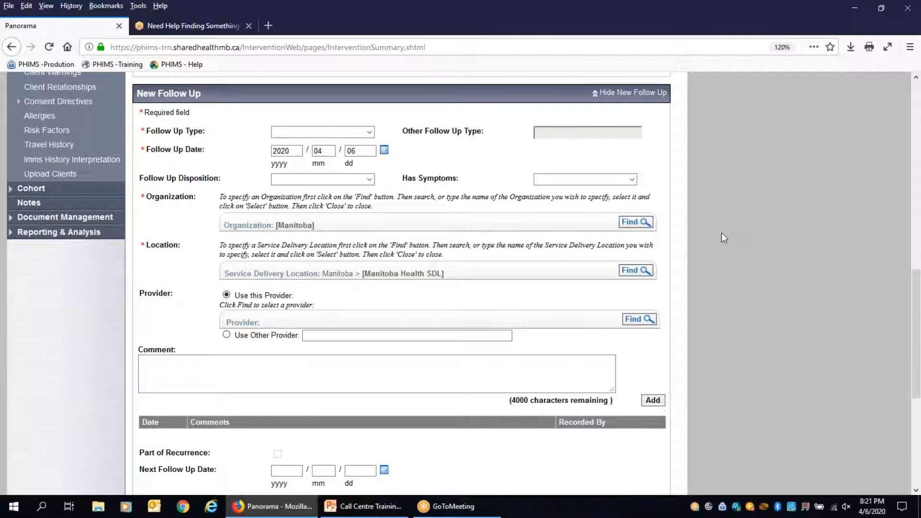
# Enter a Telephone follow-up dated 2020/04/06, disposition Completed, Has Symptoms No, and save.
pyautogui.click(366, 134)
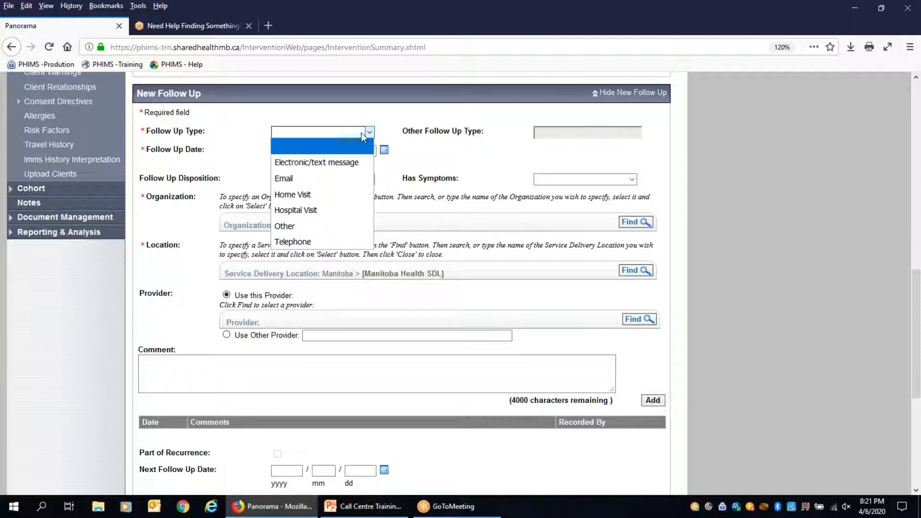
pyautogui.click(292, 242)
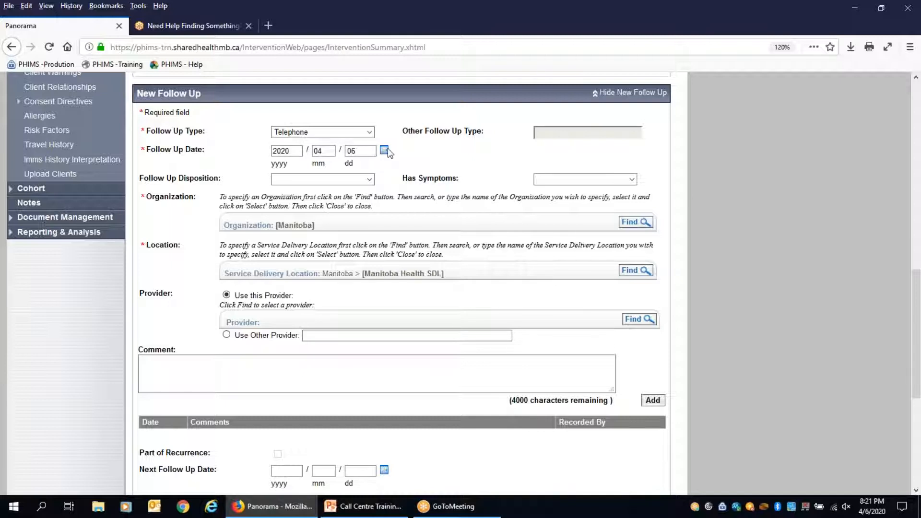
pyautogui.click(369, 180)
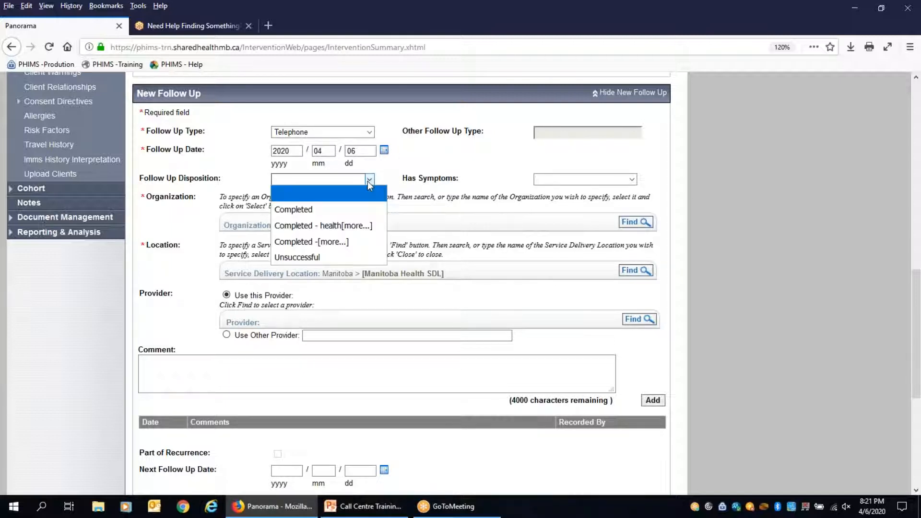
pyautogui.click(304, 211)
pyautogui.click(537, 181)
pyautogui.click(542, 210)
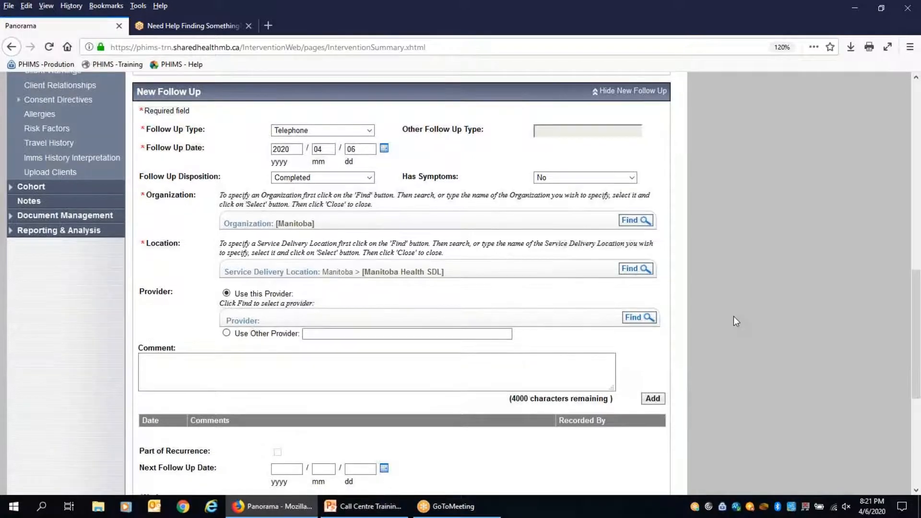
pyautogui.scroll(-5, 733, 317)
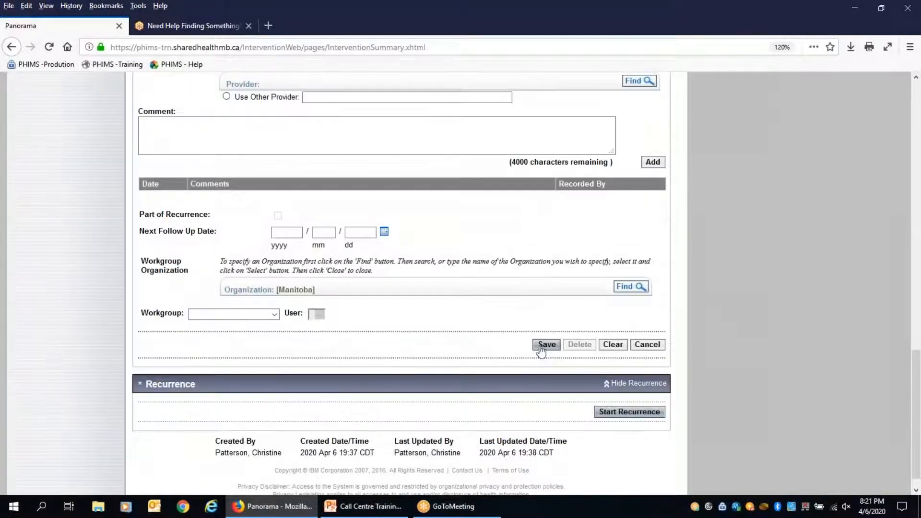
pyautogui.click(542, 345)
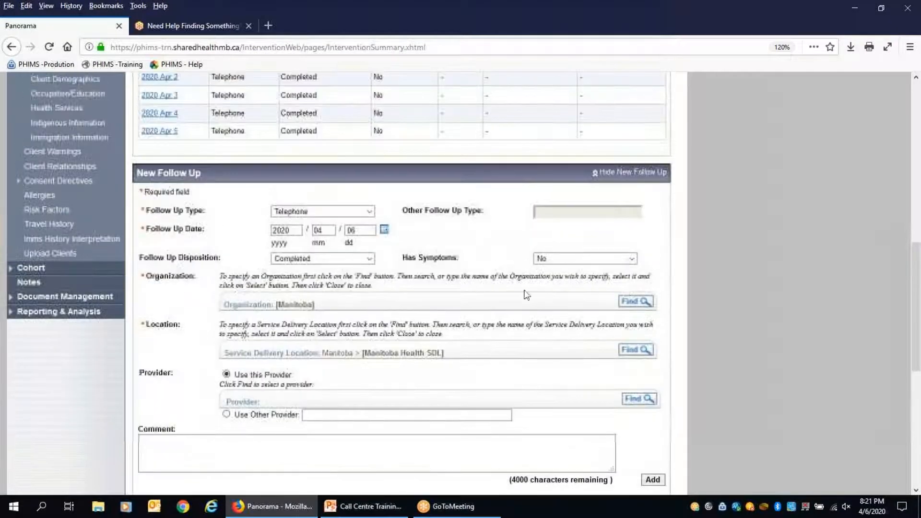
# Switch the disposition to Unsuccessful and blank out Has Symptoms, then reopen the disposition list.
pyautogui.click(371, 259)
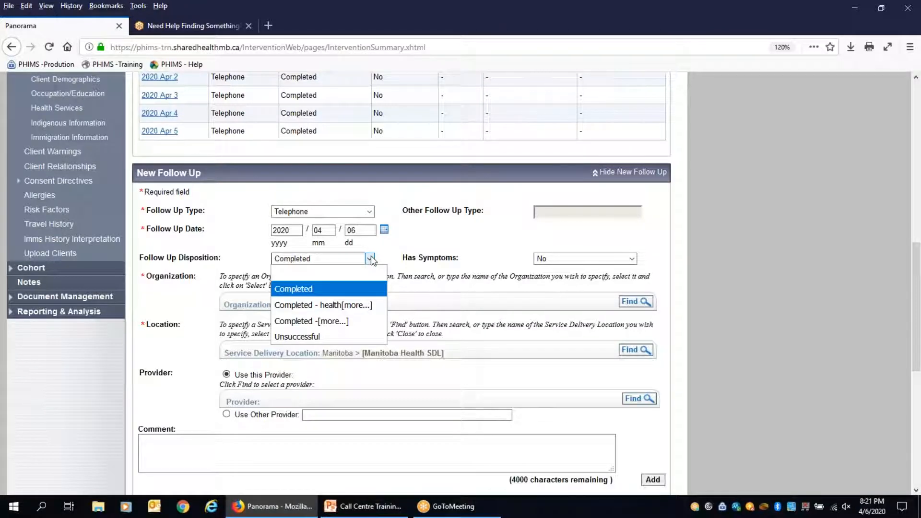
pyautogui.click(307, 337)
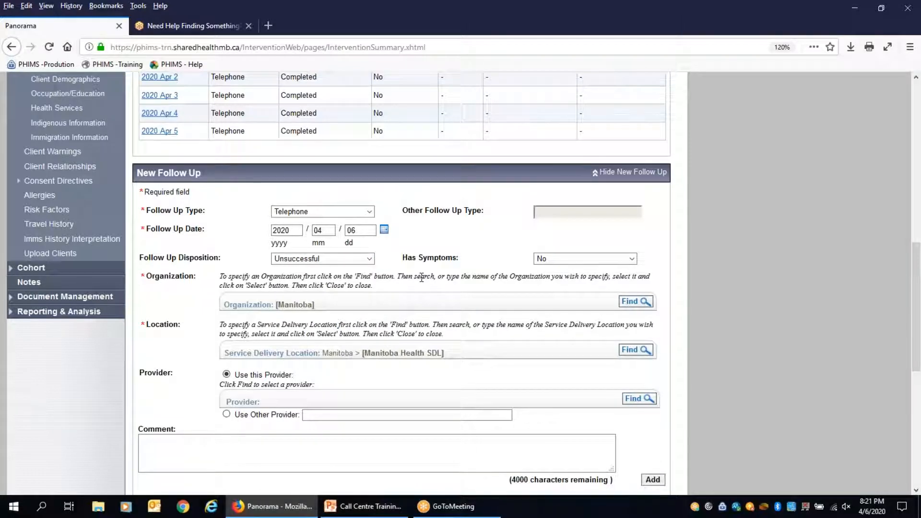
pyautogui.click(630, 261)
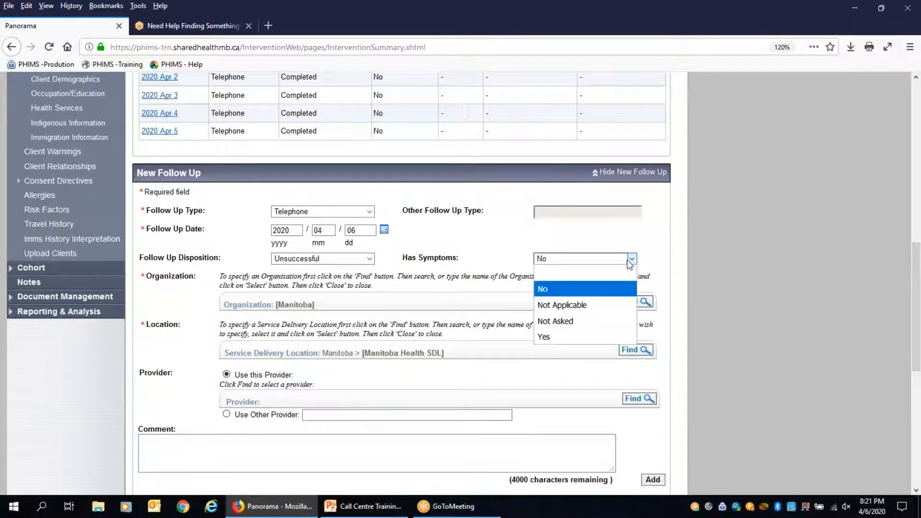
pyautogui.click(600, 281)
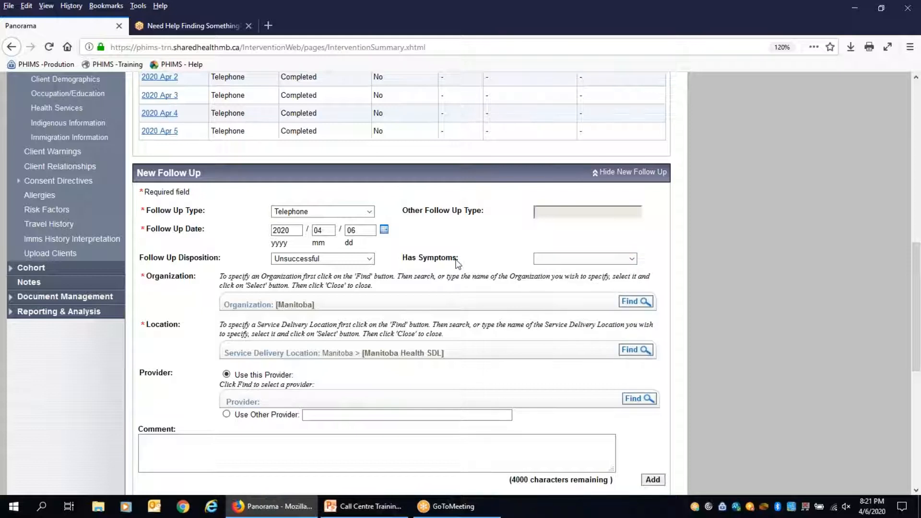
pyautogui.click(370, 260)
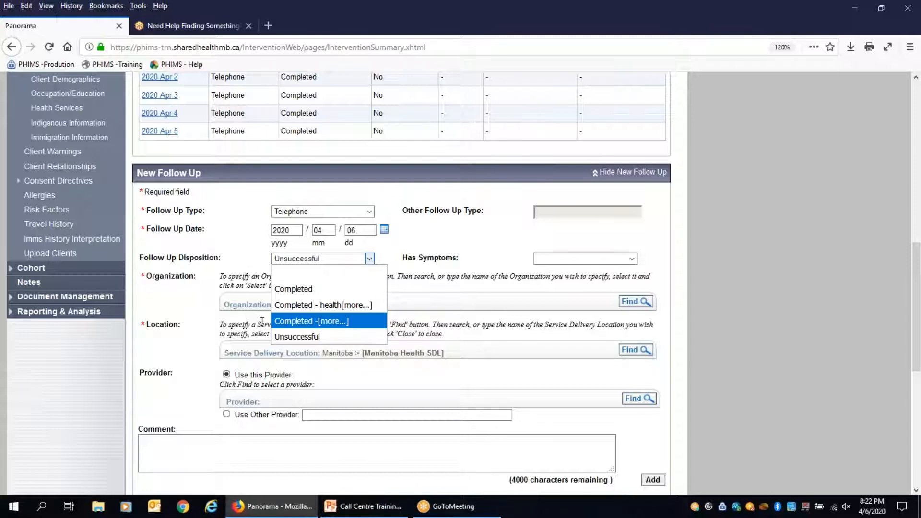
# Choose disposition 'Completed - referred to nurse' and set Has Symptoms to No.
pyautogui.click(331, 319)
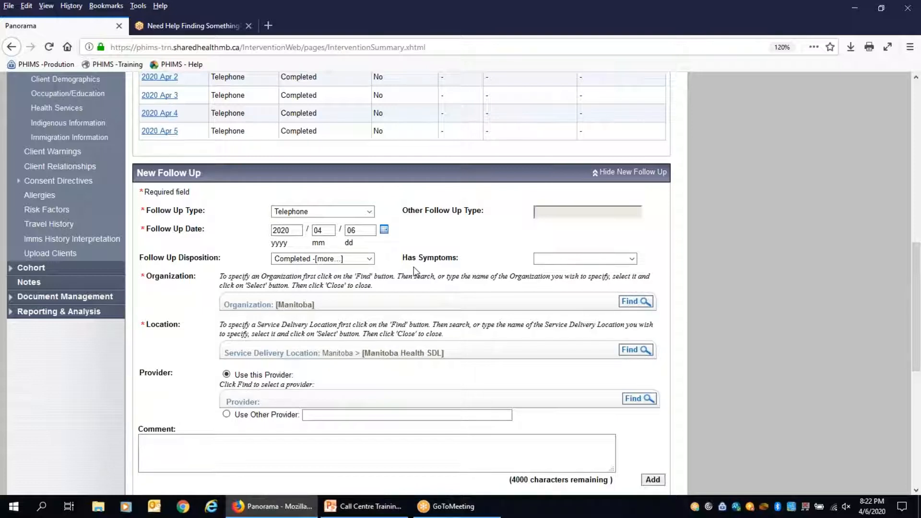
pyautogui.click(547, 257)
pyautogui.click(563, 336)
pyautogui.click(540, 259)
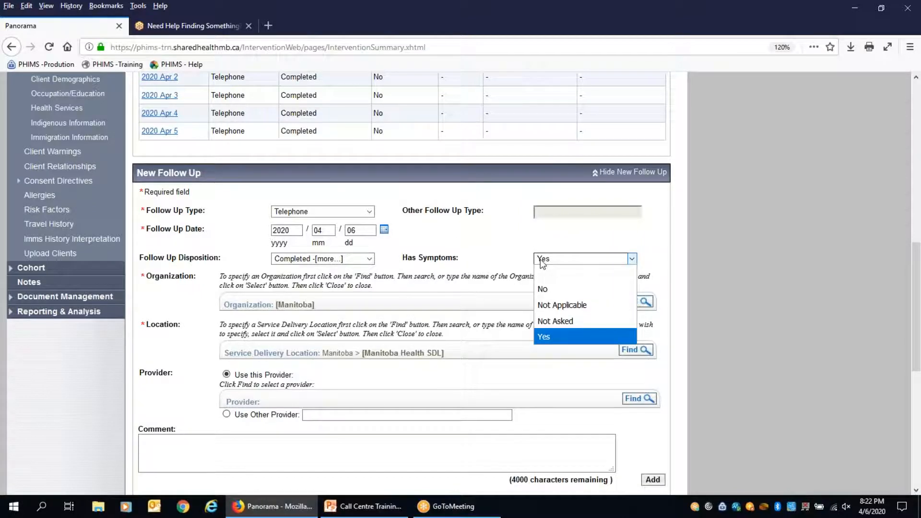
pyautogui.click(569, 291)
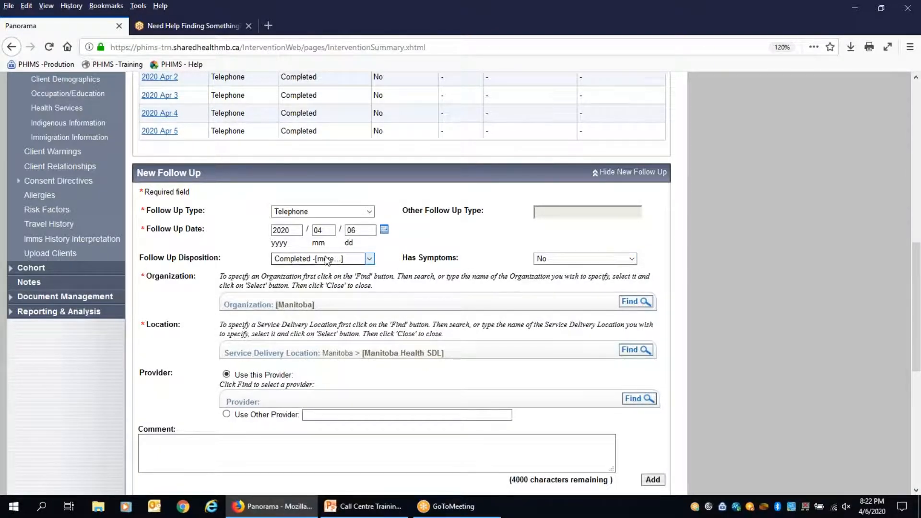
pyautogui.click(368, 259)
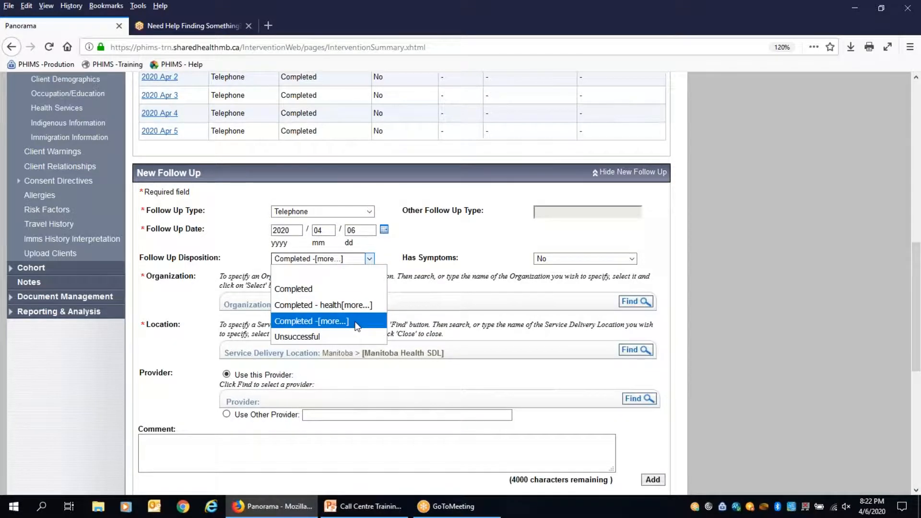
pyautogui.click(464, 271)
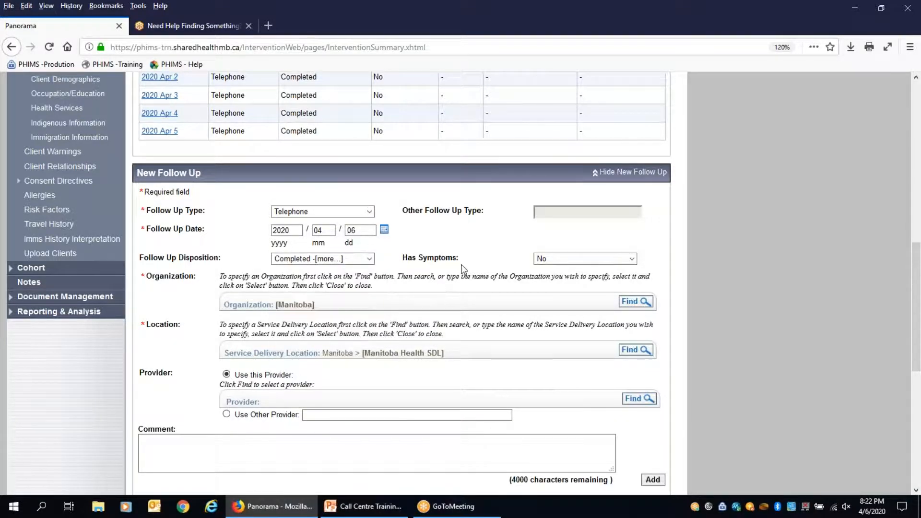
# Save the follow-up and confirm the 2020 Apr 6 telephone row in the Follow Up Summary.
pyautogui.scroll(-5, 494, 323)
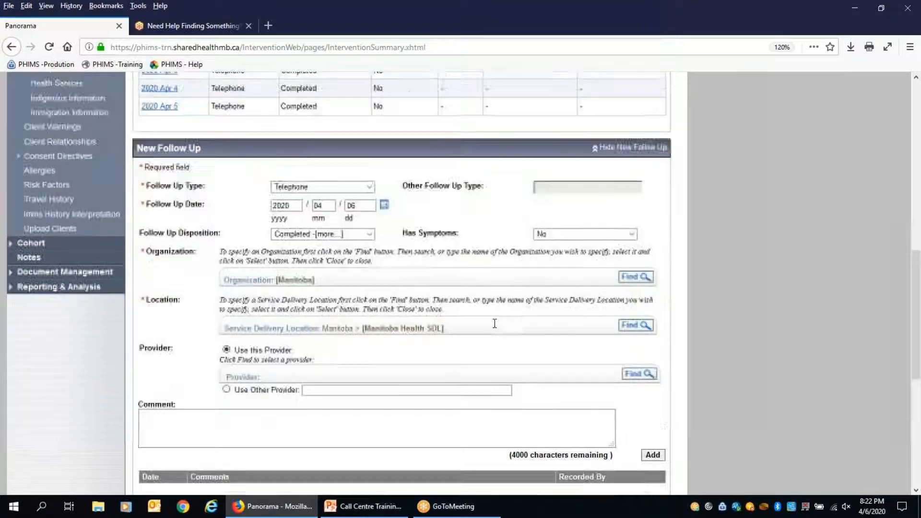
pyautogui.scroll(-6, 552, 350)
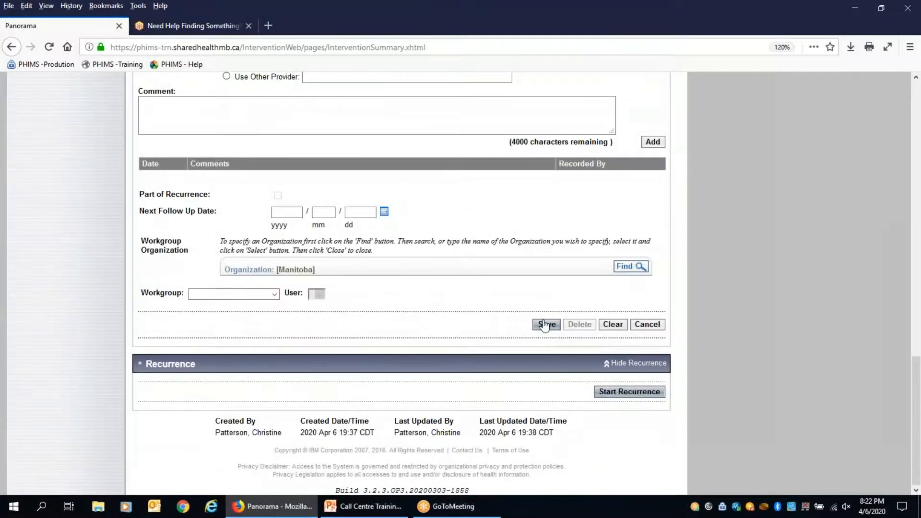
pyautogui.click(545, 326)
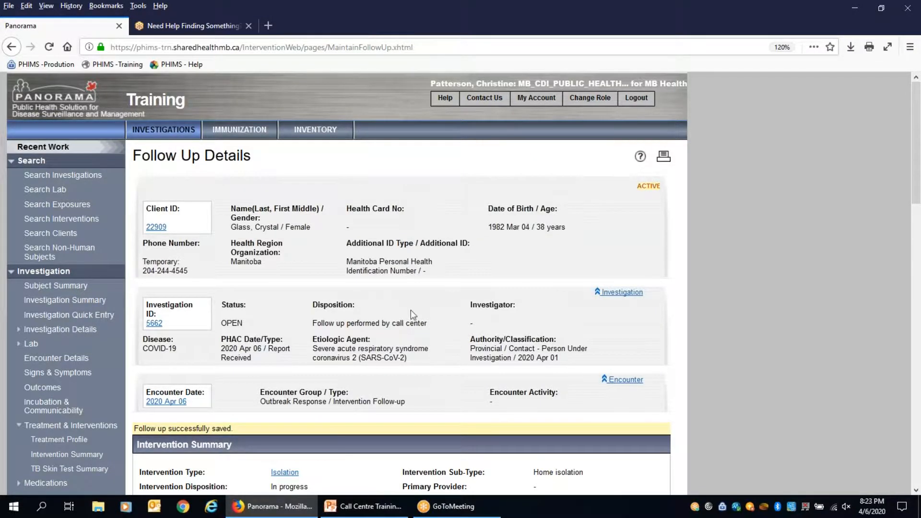
pyautogui.scroll(-11, 443, 295)
pyautogui.scroll(-16, 779, 296)
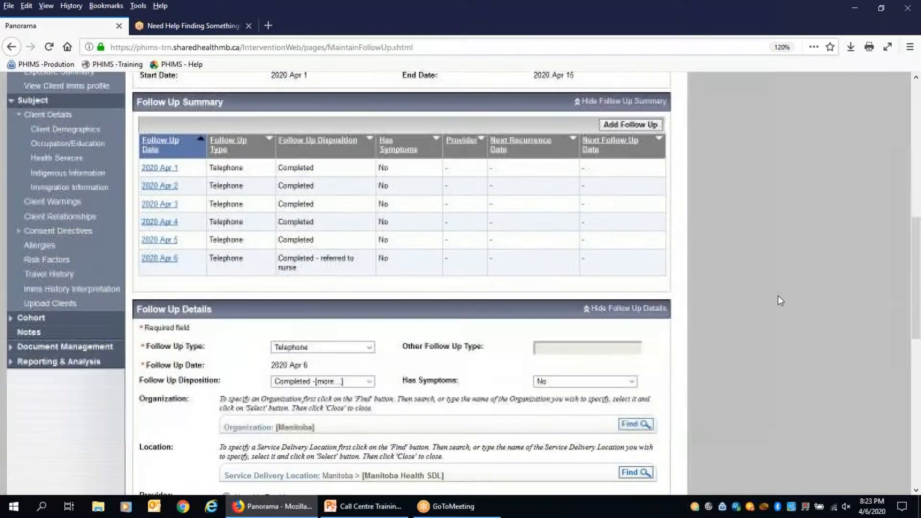